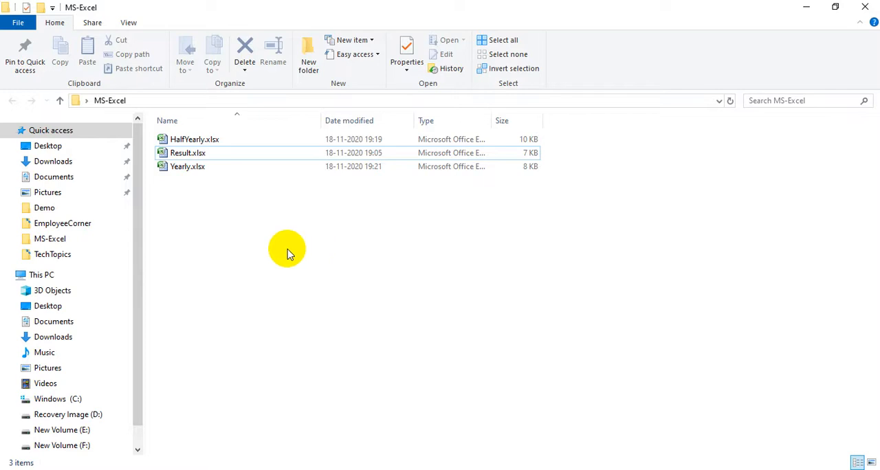
Open HalfYearly.xlsx from the MS-Excel folder and look through Sheet2 and Sheet3 before returning to Sheet1
left_click(183, 141)
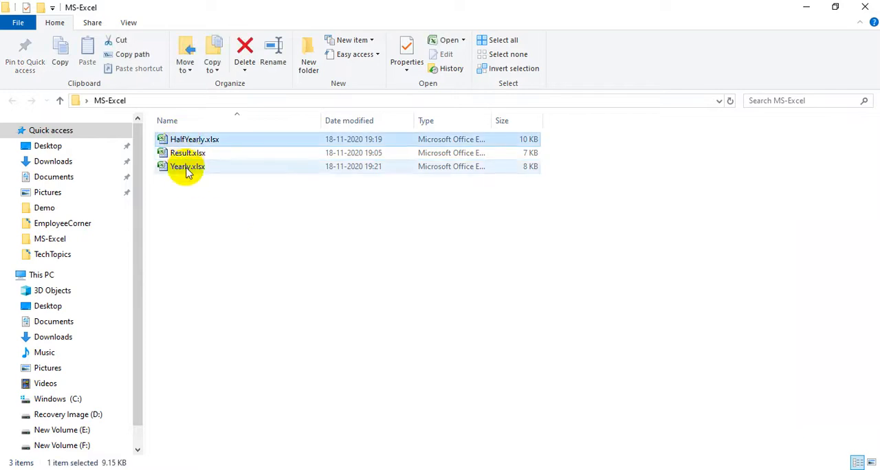
left_click(188, 169)
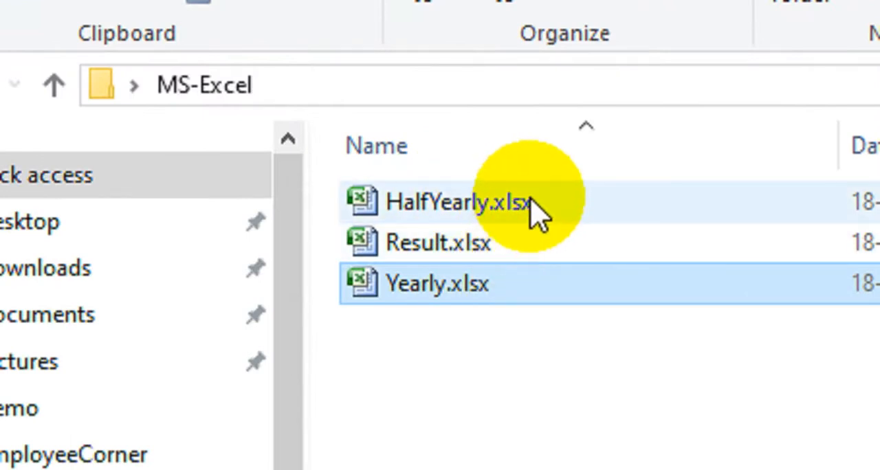
mouse_move(534, 207)
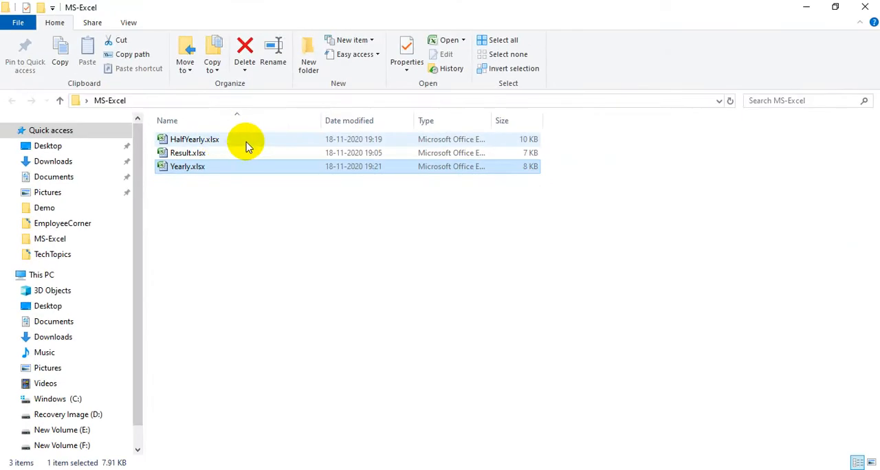
mouse_move(248, 147)
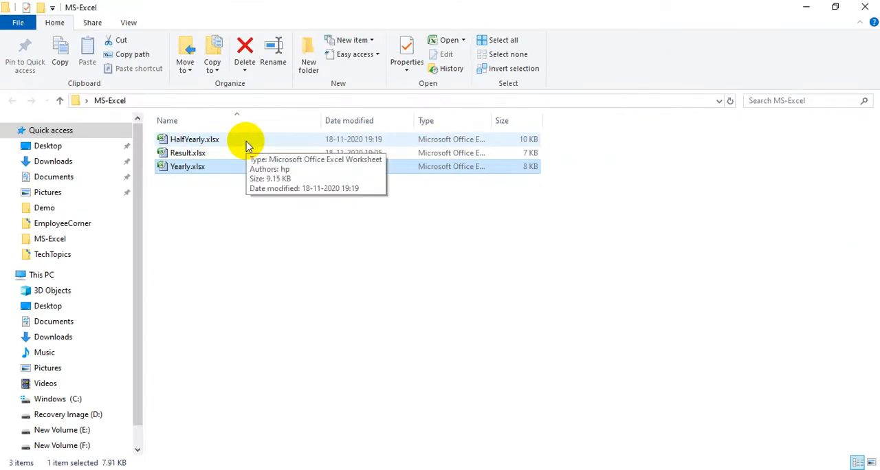
left_click(220, 144)
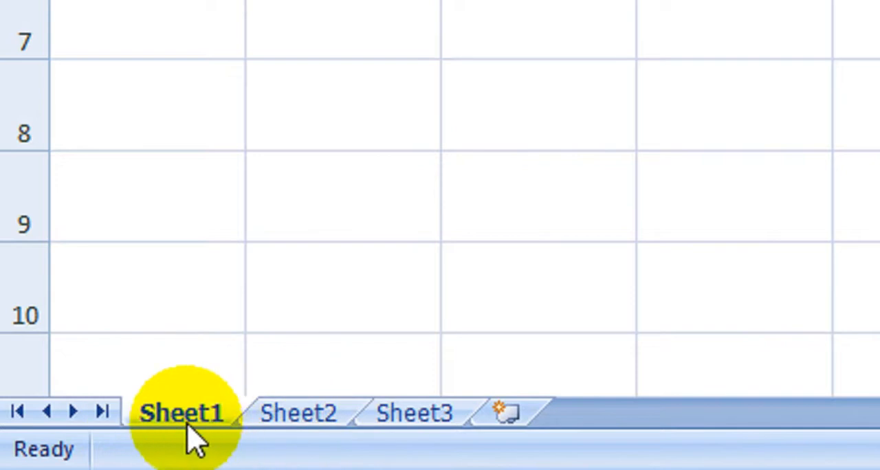
left_click(324, 415)
left_click(403, 415)
left_click(206, 385)
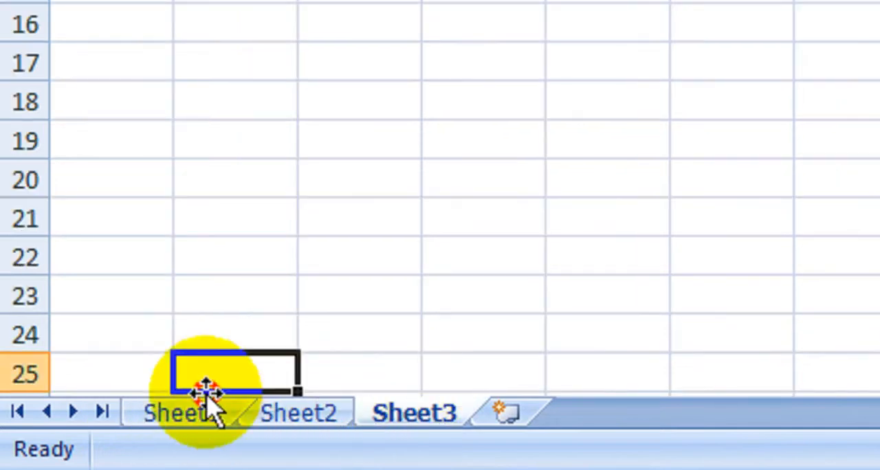
left_click(207, 411)
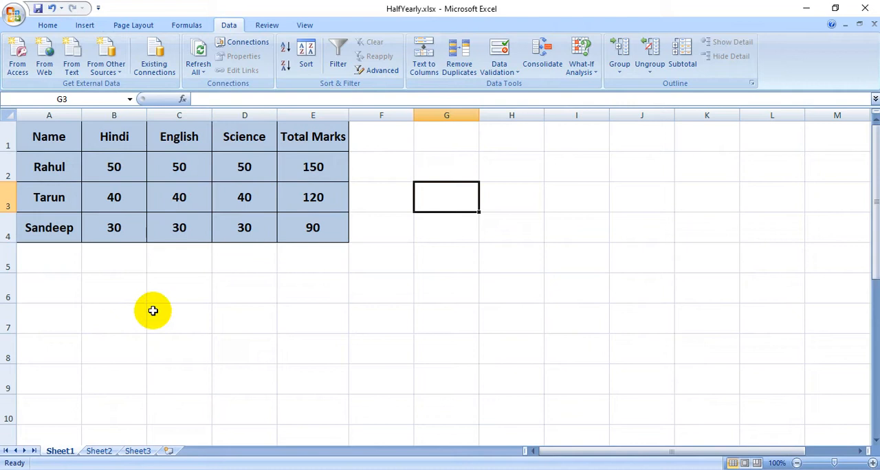
Return to the MS-Excel folder and open the Yearly.xlsx workbook
left_click(806, 9)
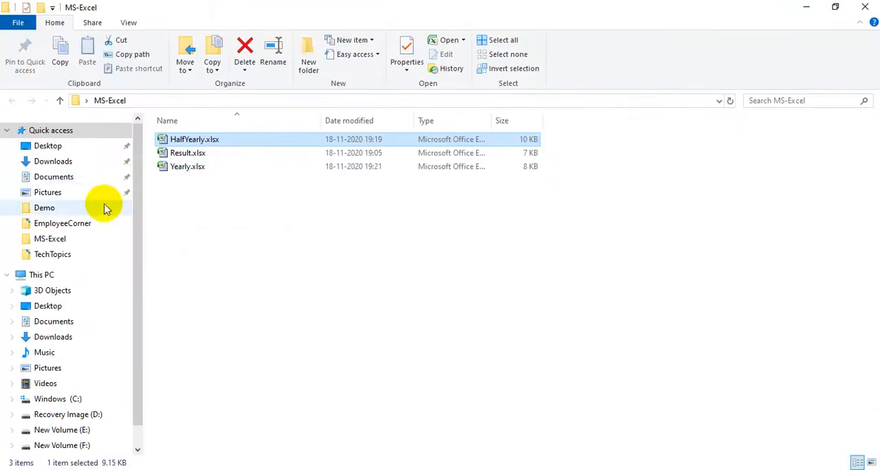
left_click(184, 173)
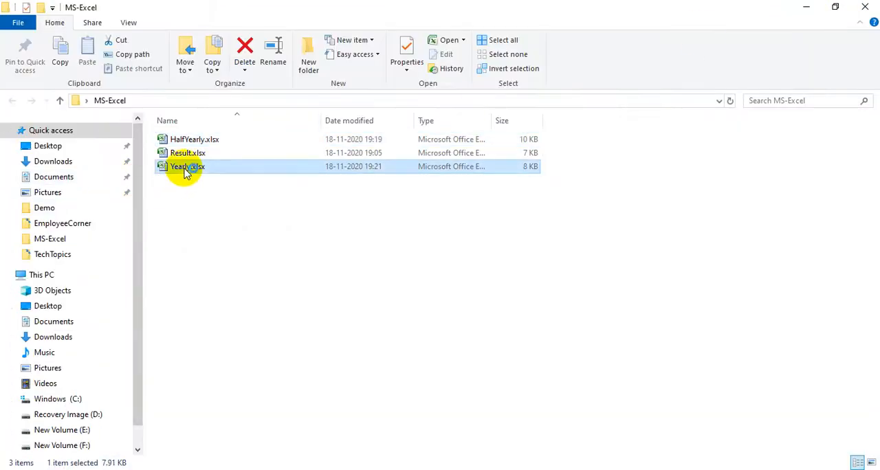
double_click(184, 168)
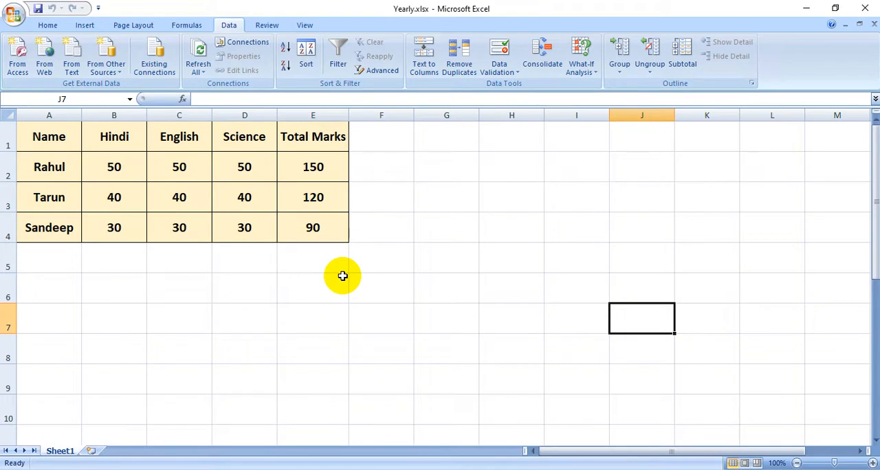
Go back to the MS-Excel folder and bring up Result.xlsx, declining to reopen it
left_click(805, 8)
left_click(187, 153, "ctrl")
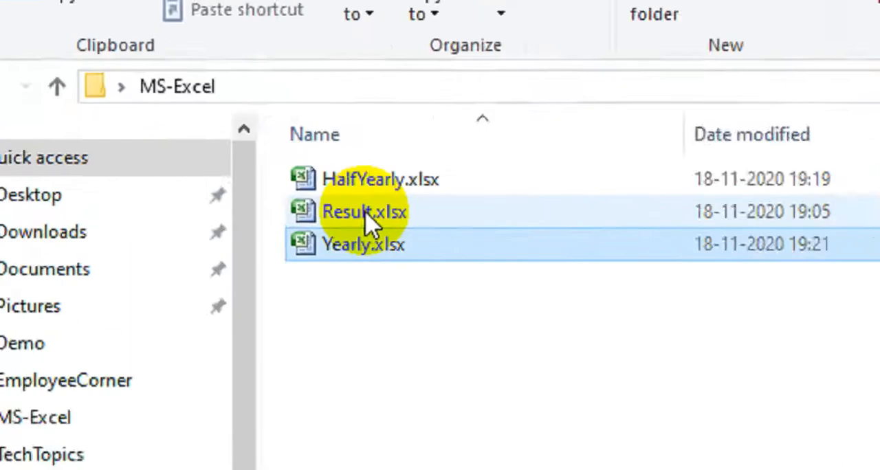
double_click(441, 236)
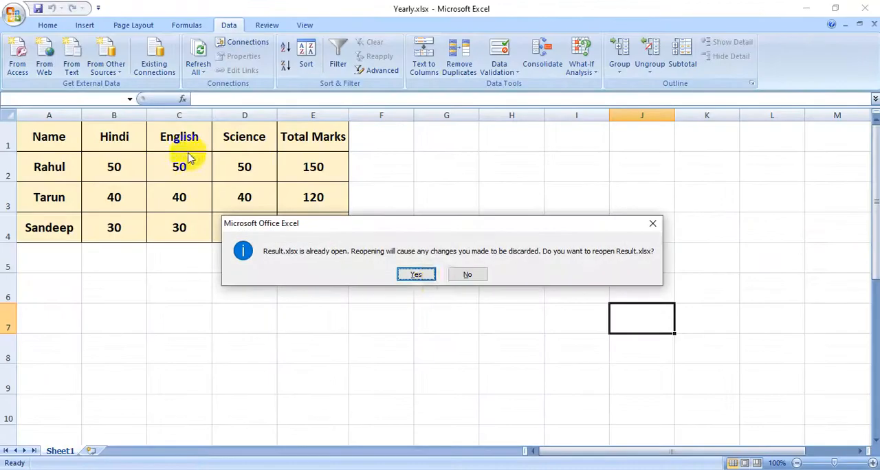
left_click(651, 225)
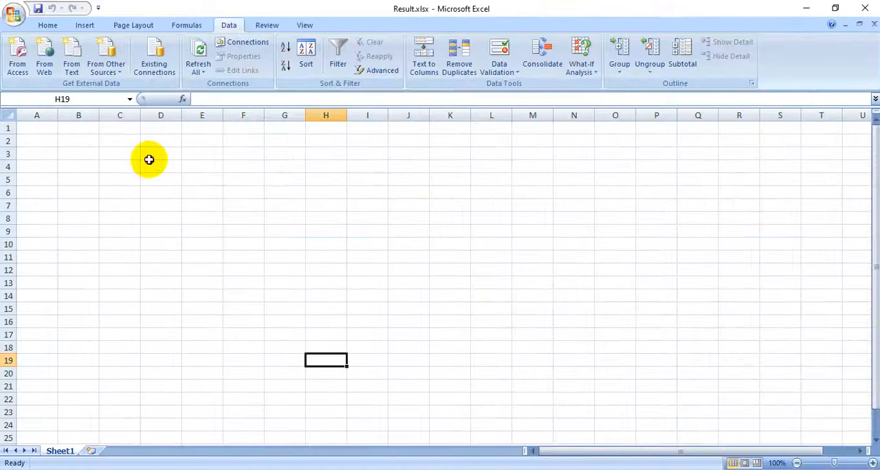
Start a consolidation at cell F16 of Result.xlsx using the Sum function
left_click(253, 258)
left_click(261, 324)
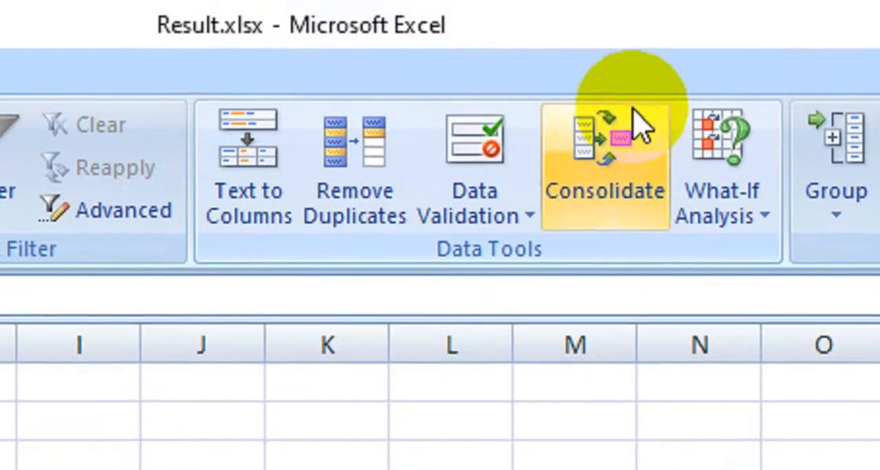
left_click(598, 196)
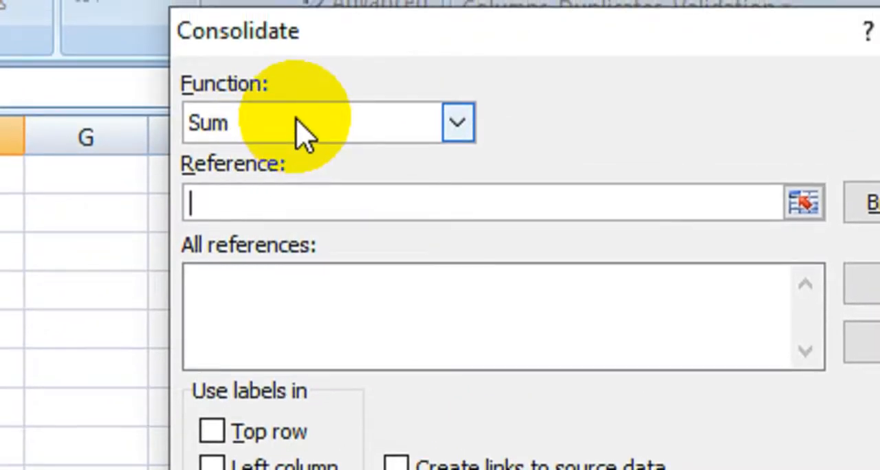
left_click(252, 125)
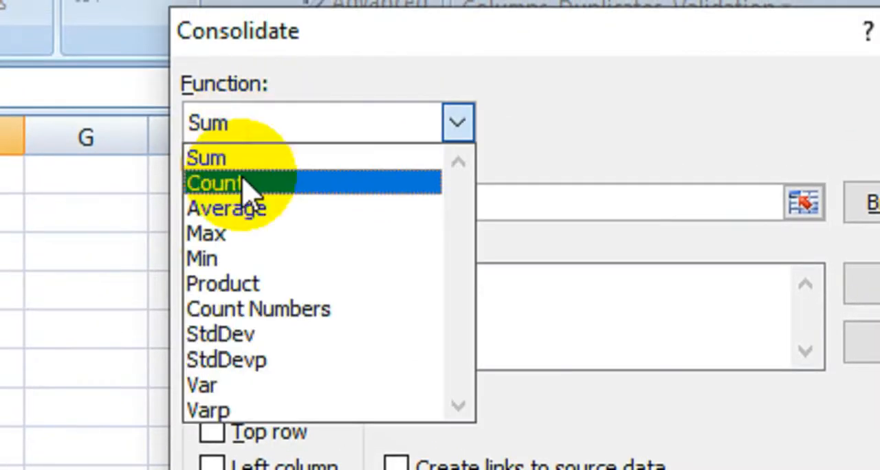
left_click(227, 158)
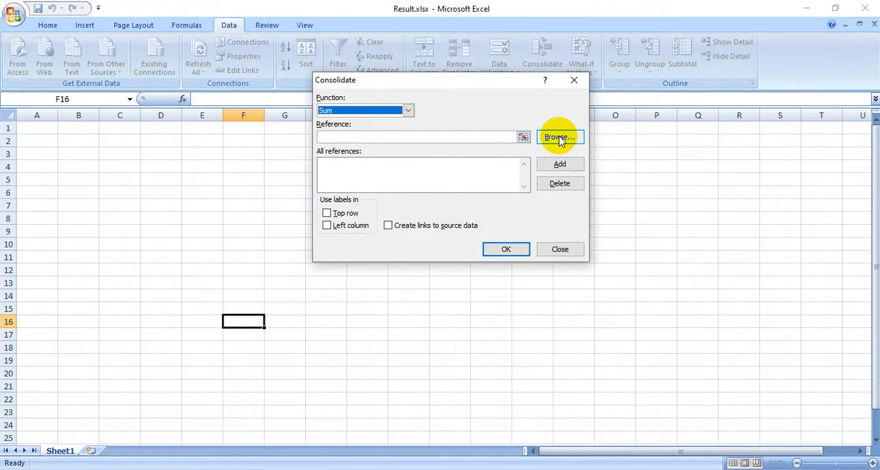
Try to add the HalfYearly.xlsx file, browsed from the MS-Excel folder, as a consolidation reference without a cell range
left_click(552, 138)
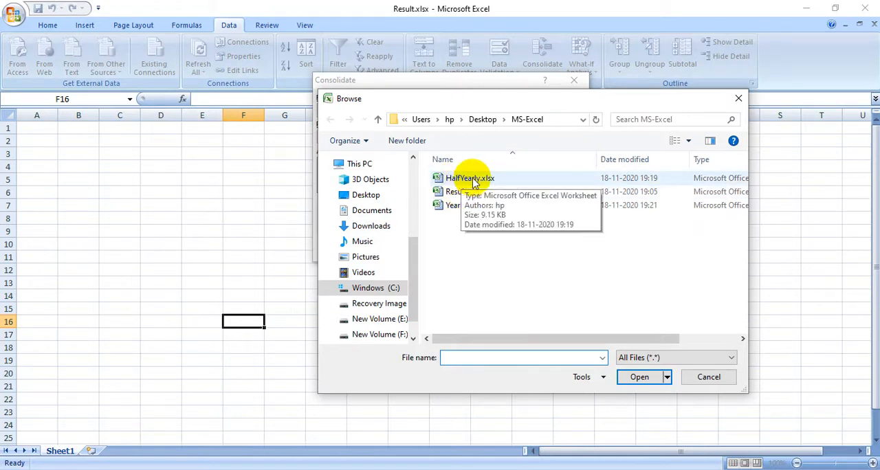
double_click(462, 181)
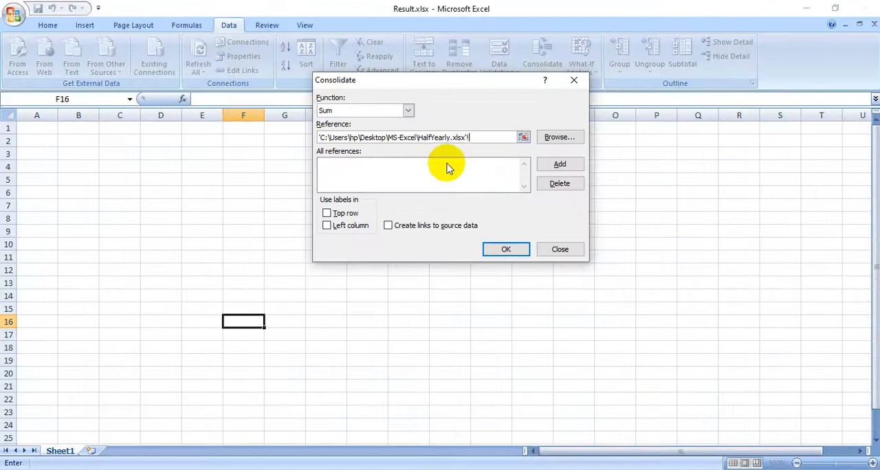
left_click(41, 249)
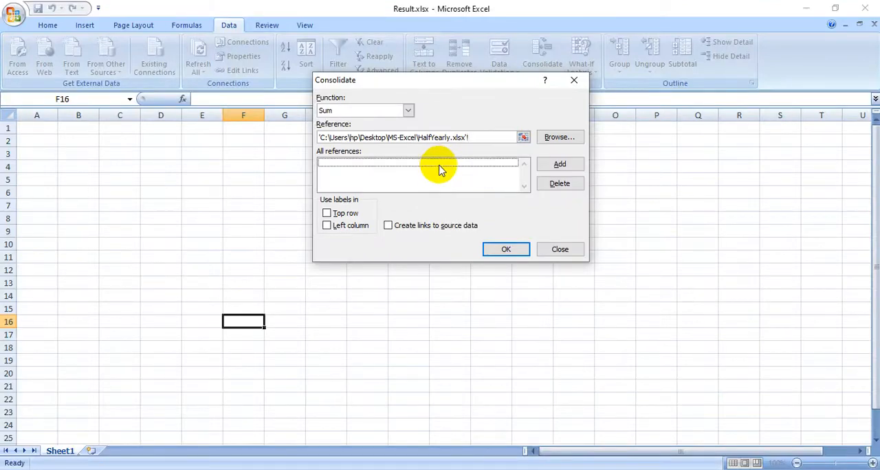
left_click(557, 166)
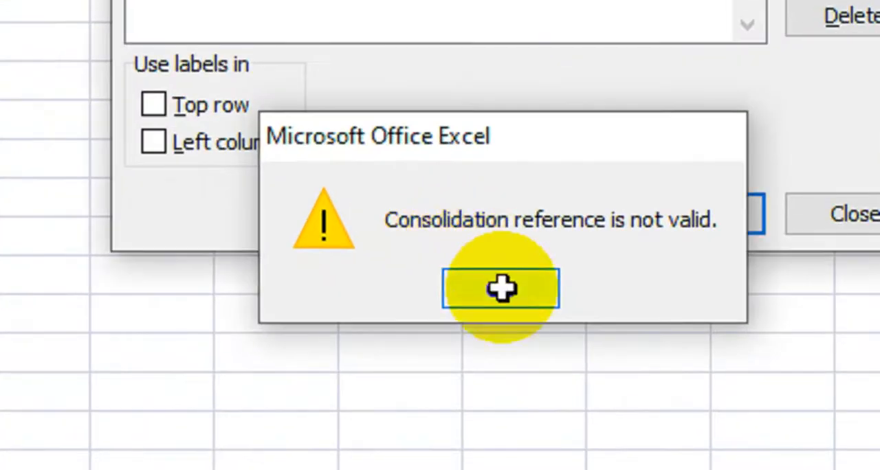
left_click(498, 287)
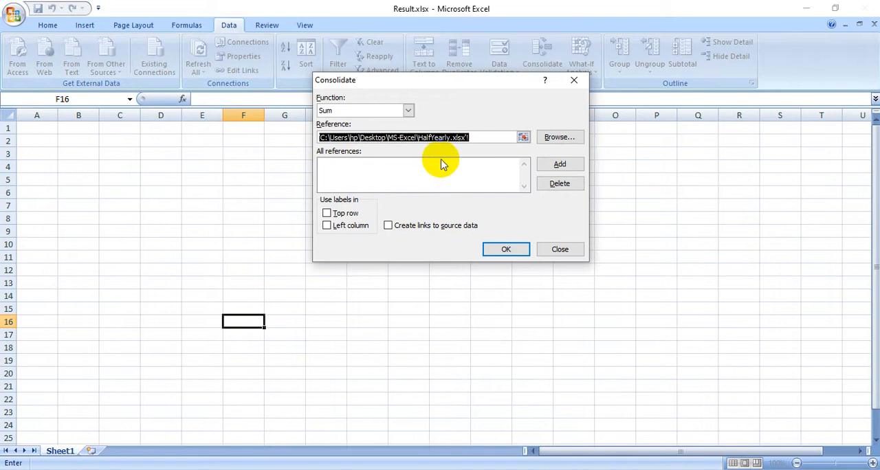
Clear the HalfYearly.xlsx file path from the consolidation reference
left_click(496, 137)
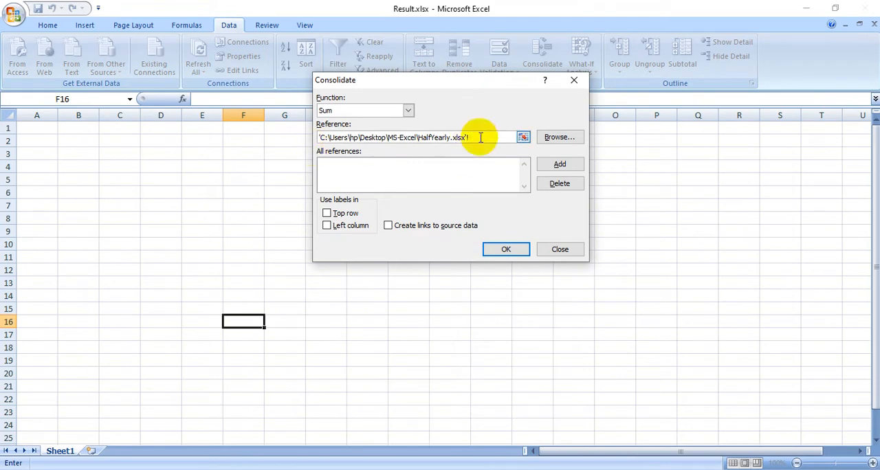
left_click_drag(479, 138, 153, 122)
key("Delete")
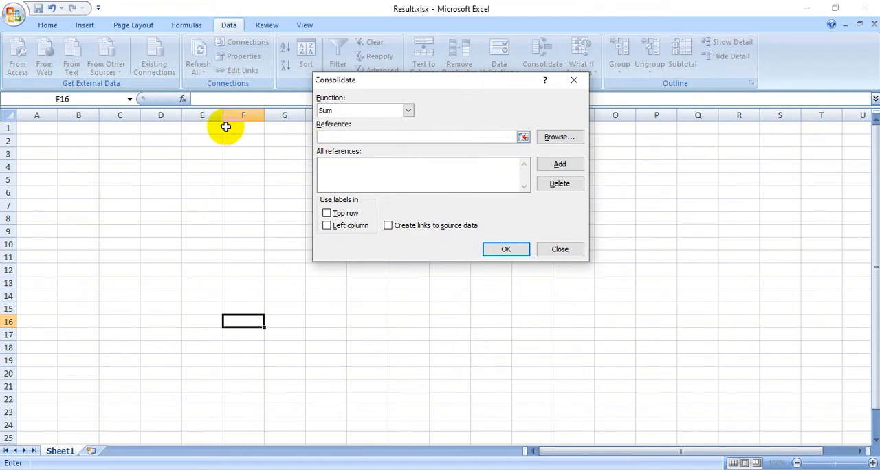
Add the marks table A1:E4 on Sheet1 of HalfYearly.xlsx to the consolidation references
left_click(522, 141)
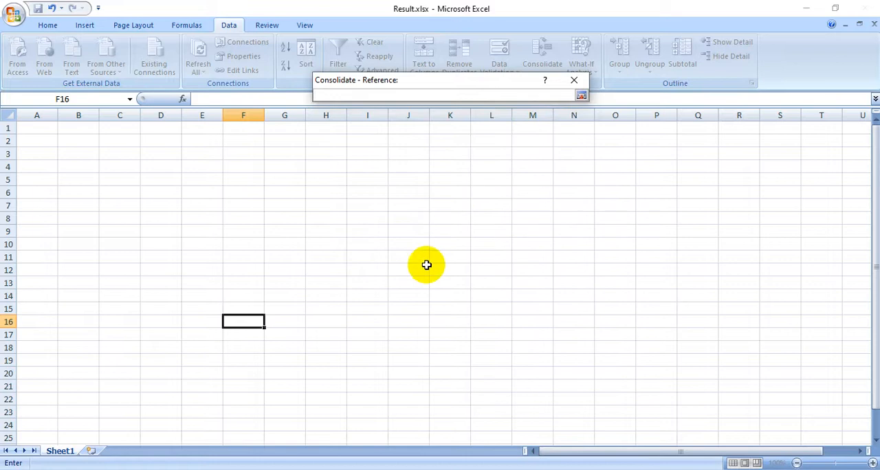
left_click(396, 469)
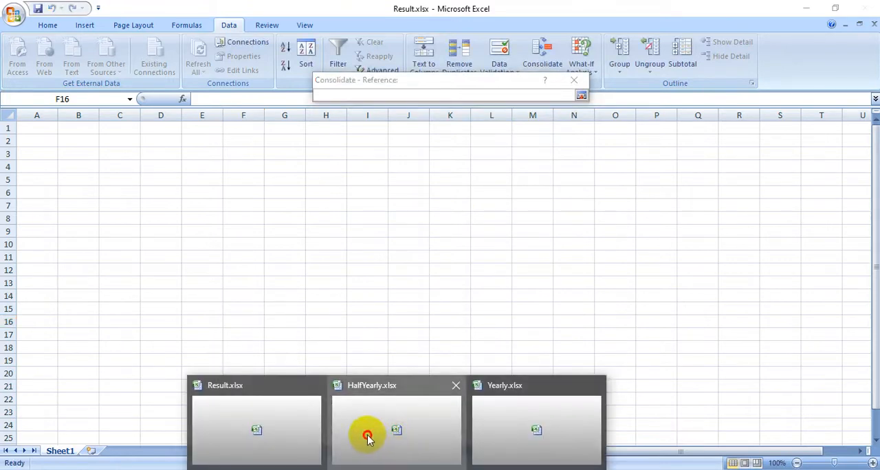
left_click(381, 436)
left_click(47, 133)
left_click_drag(47, 132, 323, 237)
left_click_drag(325, 228, 325, 228)
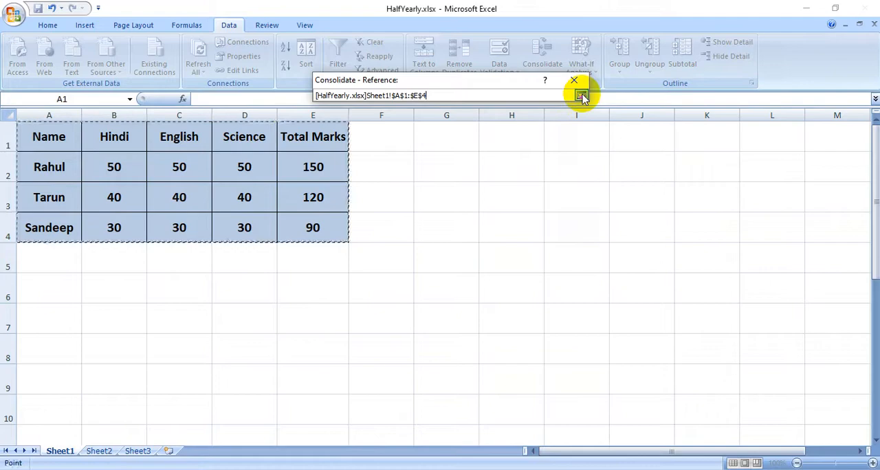
left_click(439, 242)
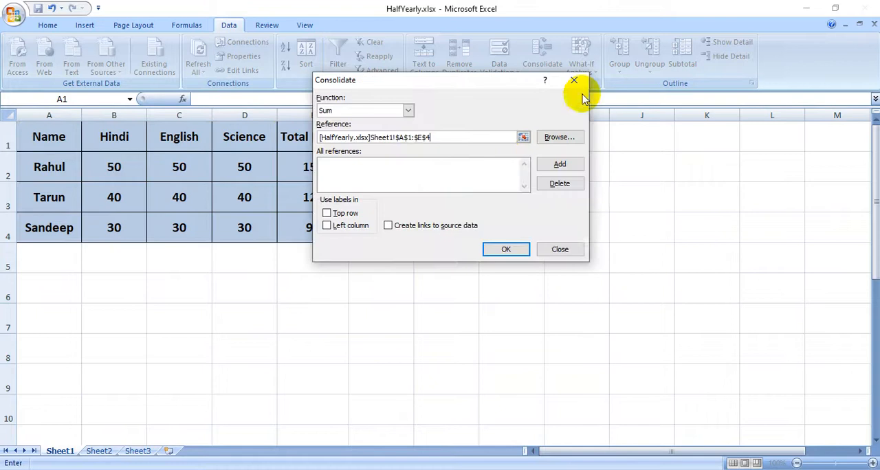
left_click(558, 164)
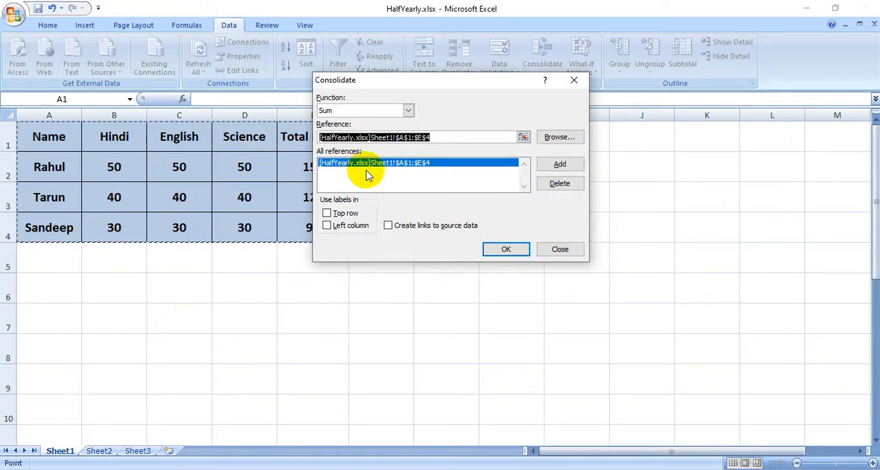
Add the marks table A1:E4 on Sheet1 of Yearly.xlsx as the second consolidation reference
left_click(523, 138)
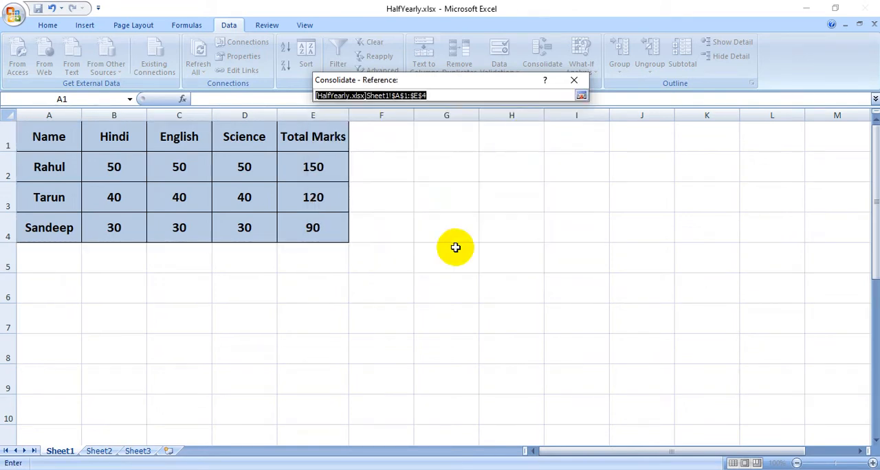
left_click(396, 469)
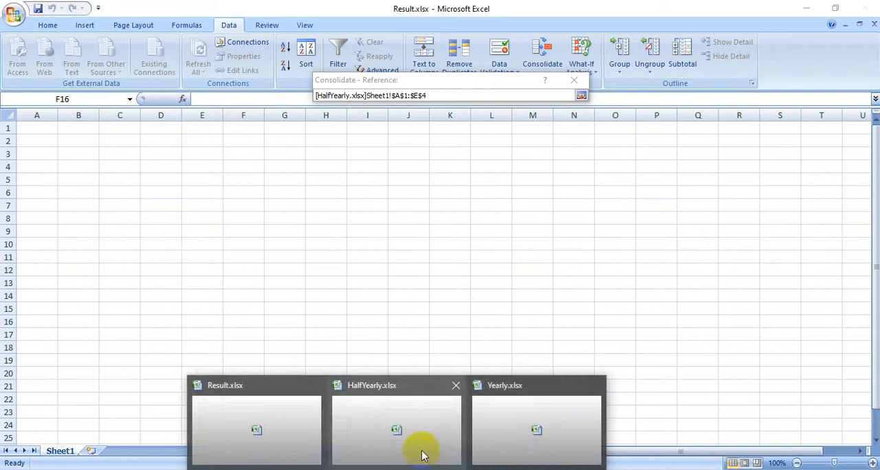
left_click(516, 427)
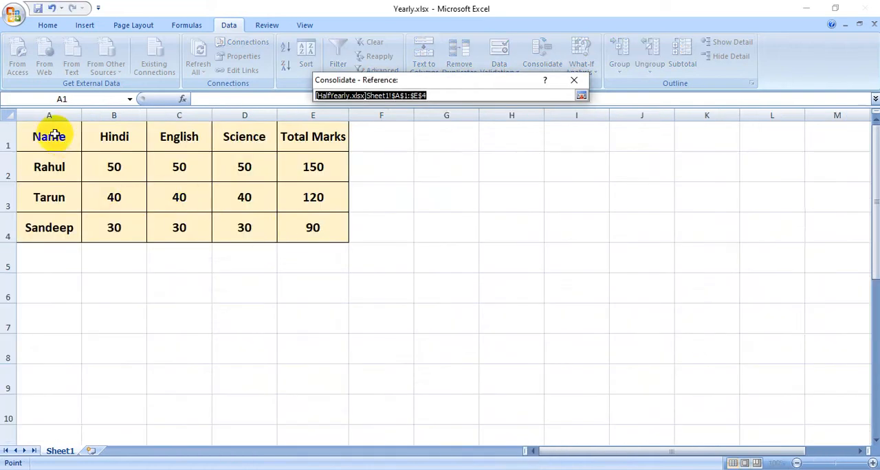
left_click_drag(44, 135, 303, 229)
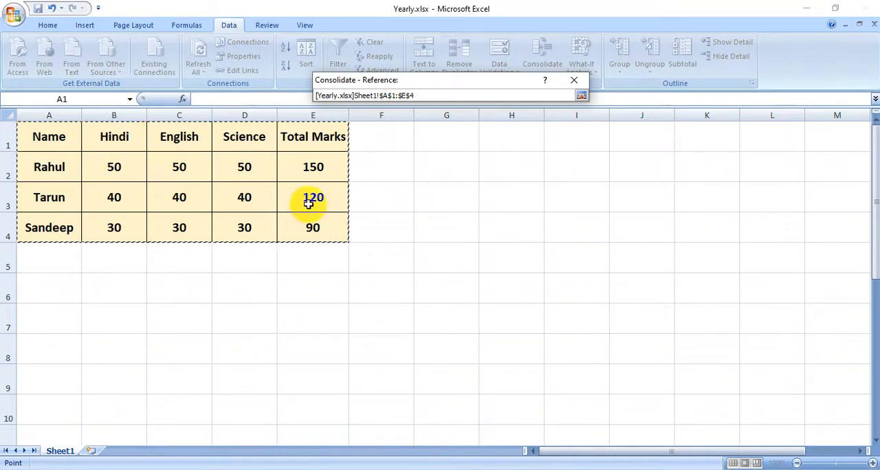
left_click(581, 98)
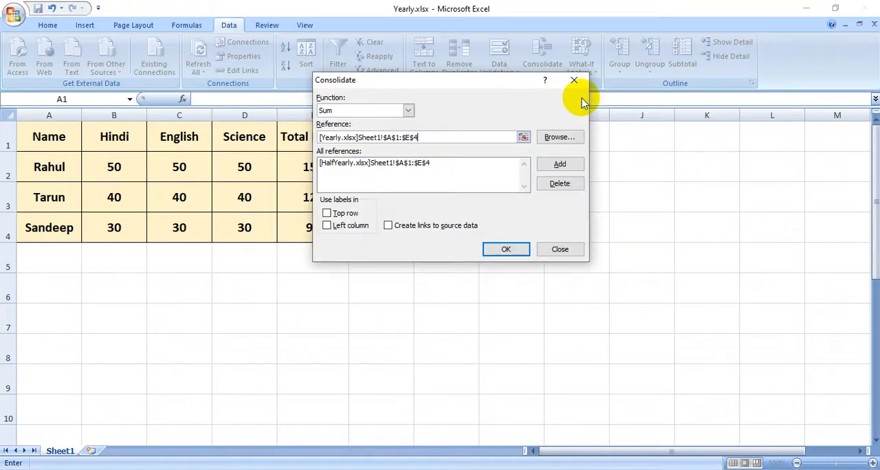
left_click(574, 168)
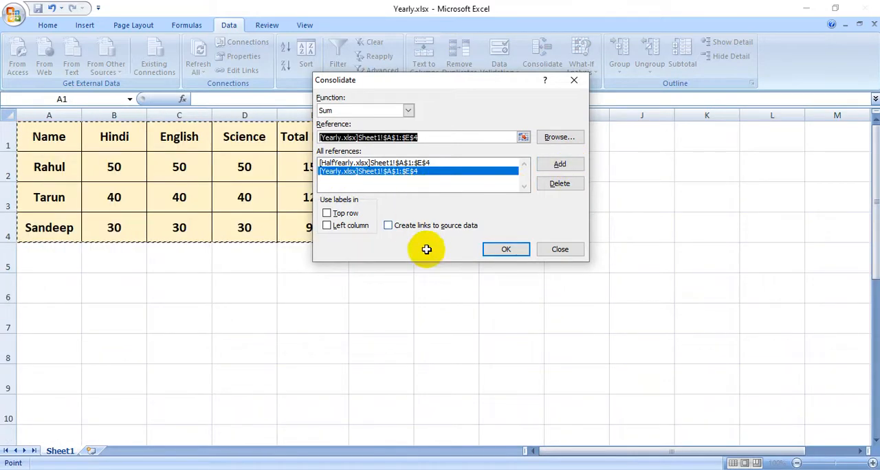
Consolidate both references into Result.xlsx using top row and left column labels, with links to the source data
left_click(397, 468)
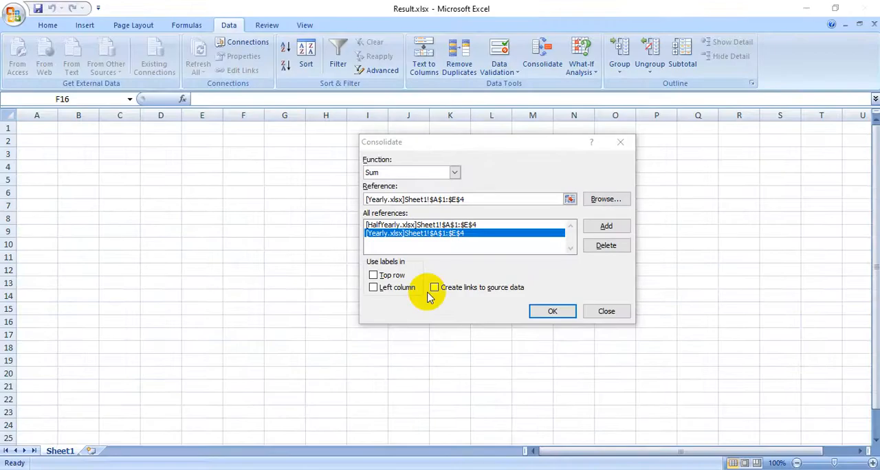
left_click(373, 276)
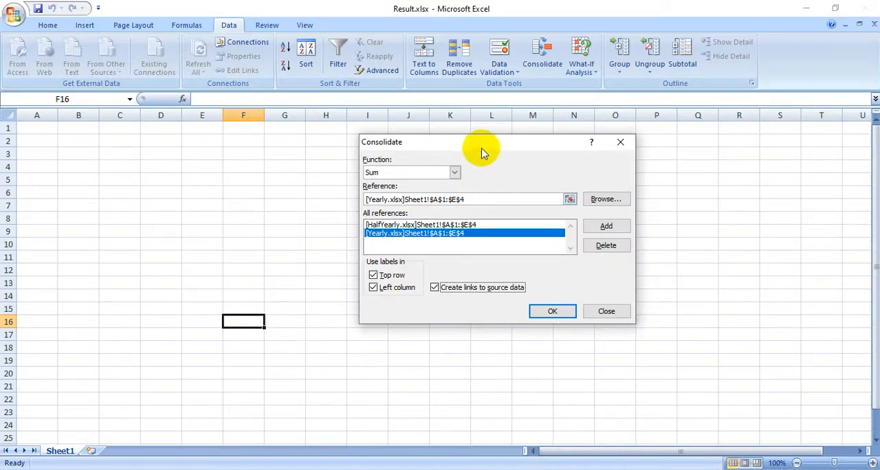
left_click_drag(481, 145, 467, 106)
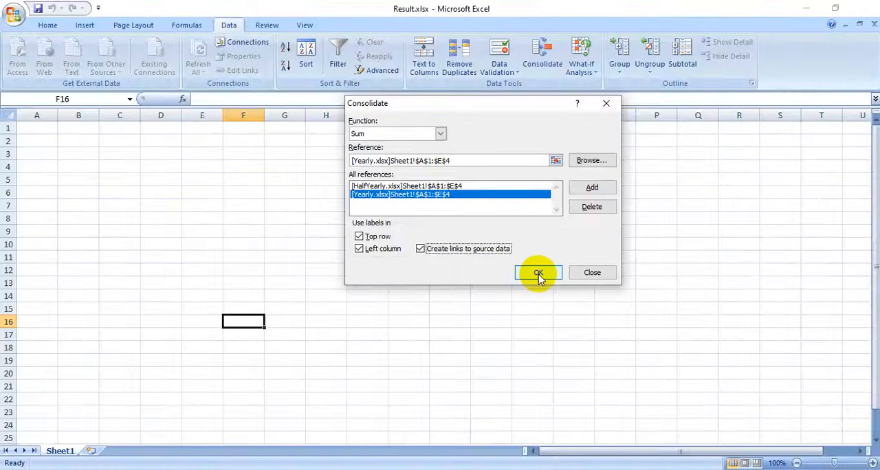
left_click(538, 273)
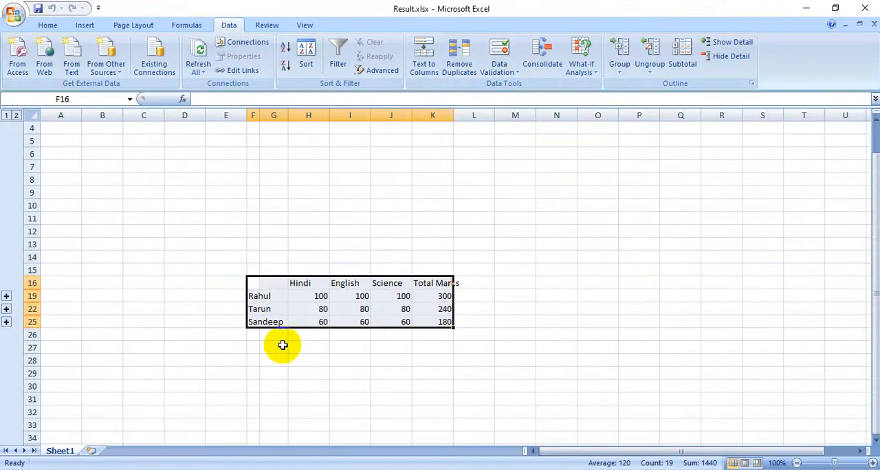
Expand the first student's outline group at row 19 and widen column G to fit the source file names
scroll(282, 346, "down", 2)
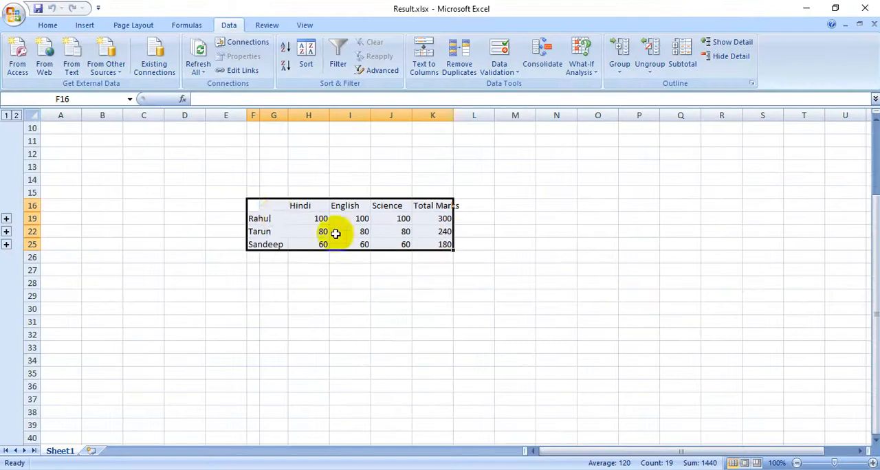
left_click_drag(252, 203, 437, 242)
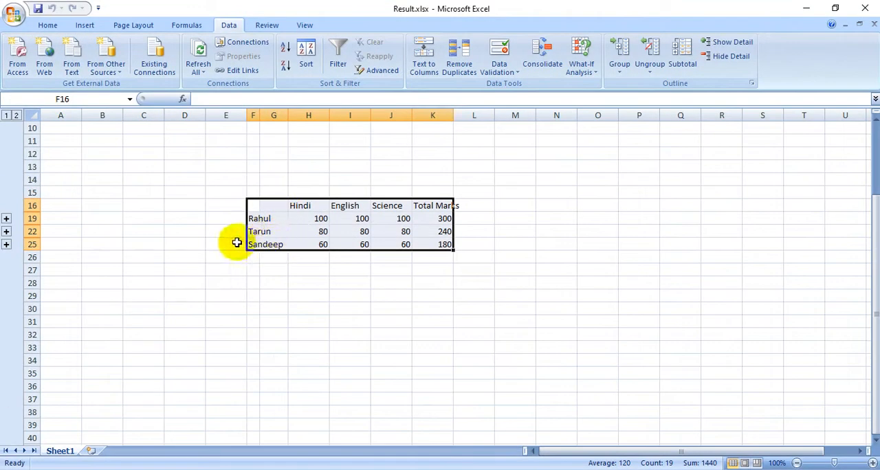
left_click(7, 218)
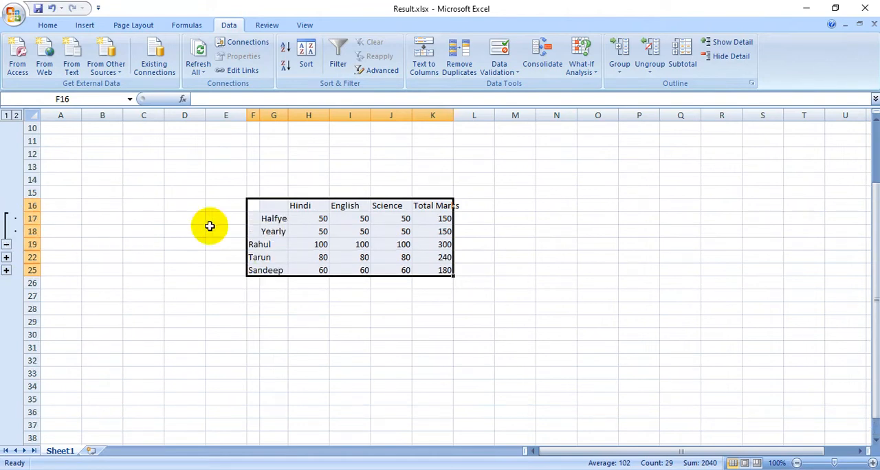
left_click_drag(287, 117, 322, 120)
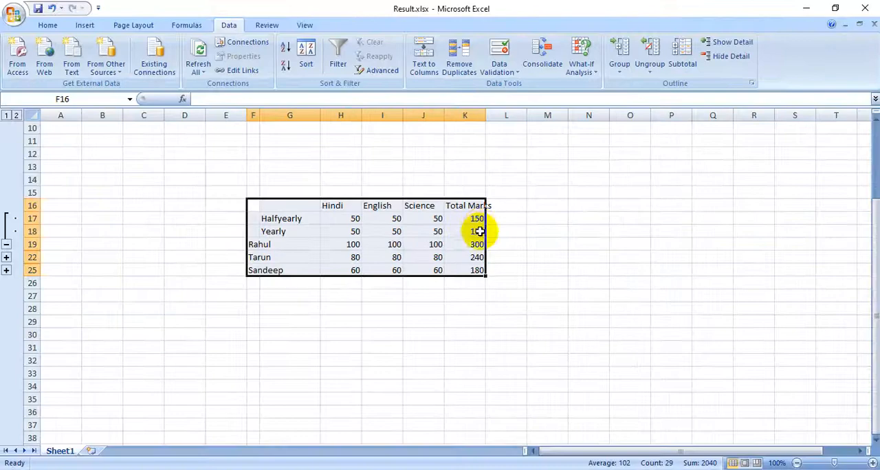
left_click(481, 244)
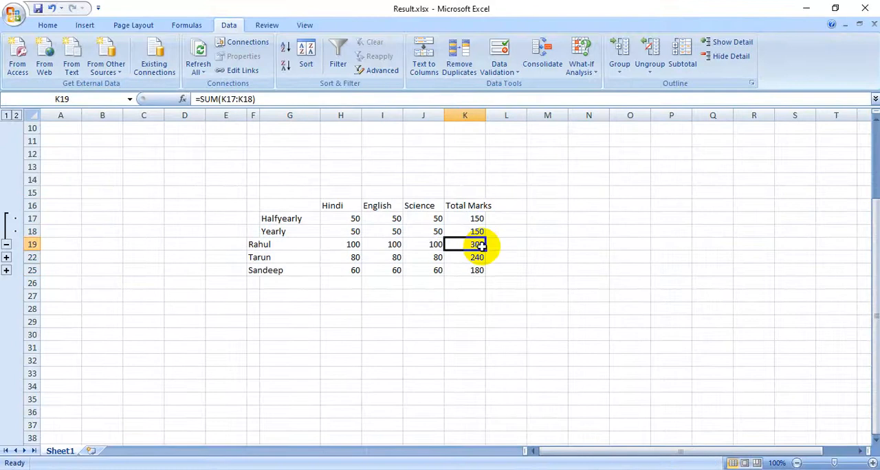
Expand the remaining two outline groups, at rows 22 and 25, to show their half-yearly and yearly source rows
left_click(6, 257)
left_click(7, 296)
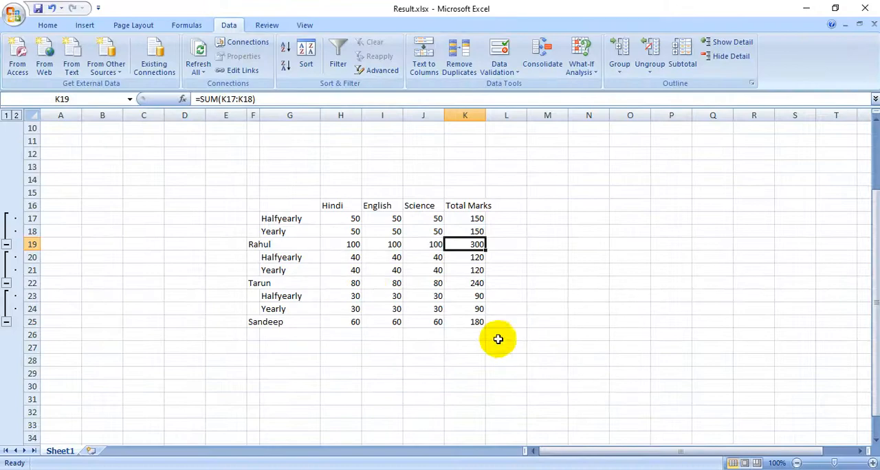
left_click(511, 341)
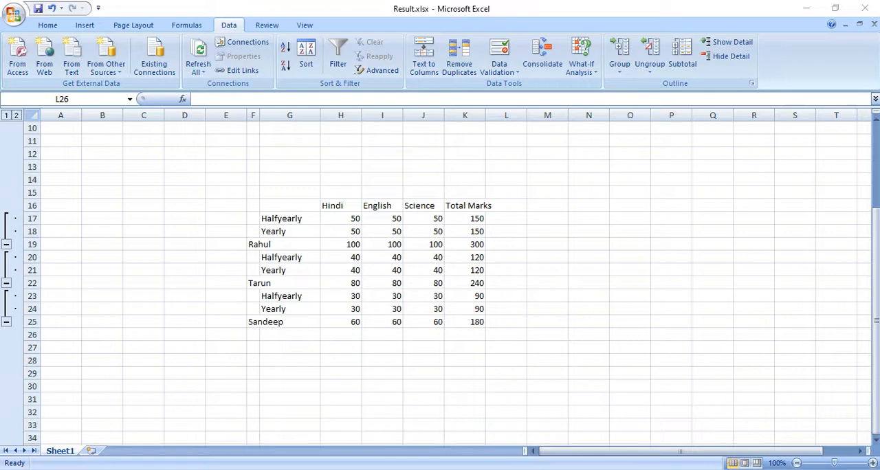
key("alt+Tab")
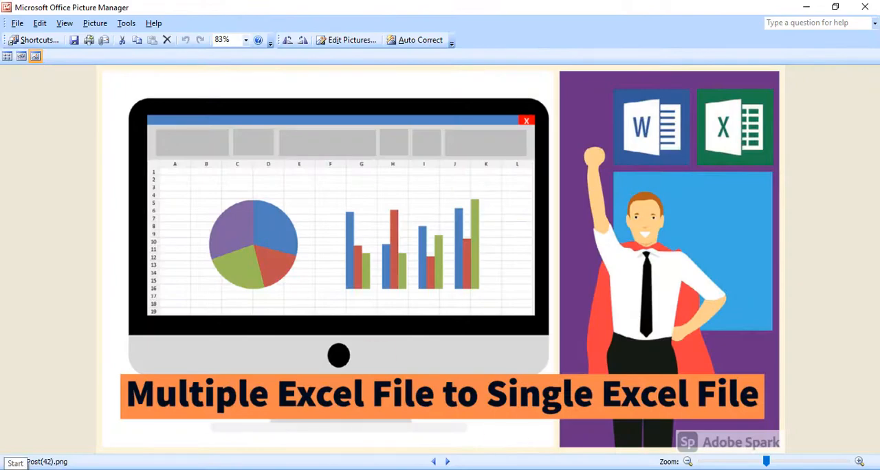